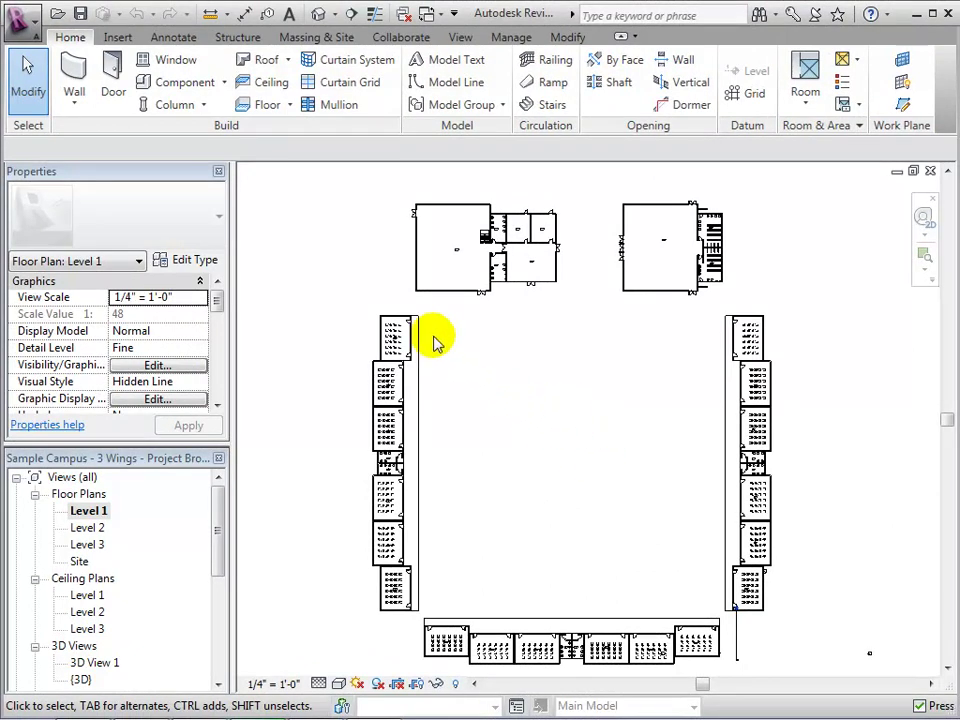
# - Pan and zoom across the plan to inspect each campus building in turn
pyautogui.scroll(4, 349, 476)
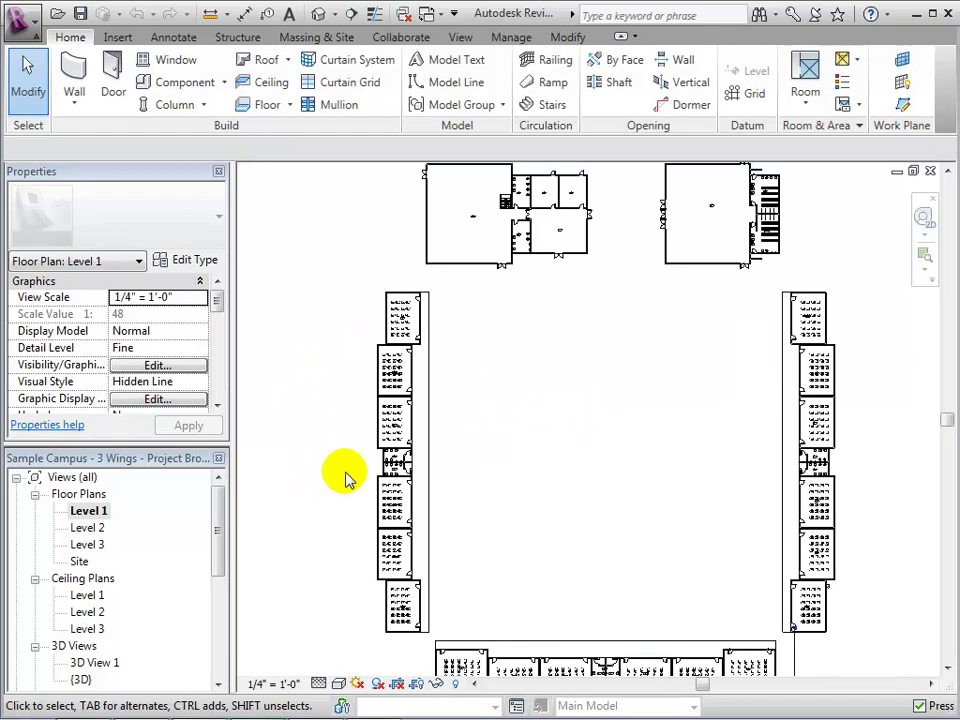
pyautogui.scroll(5, 349, 470)
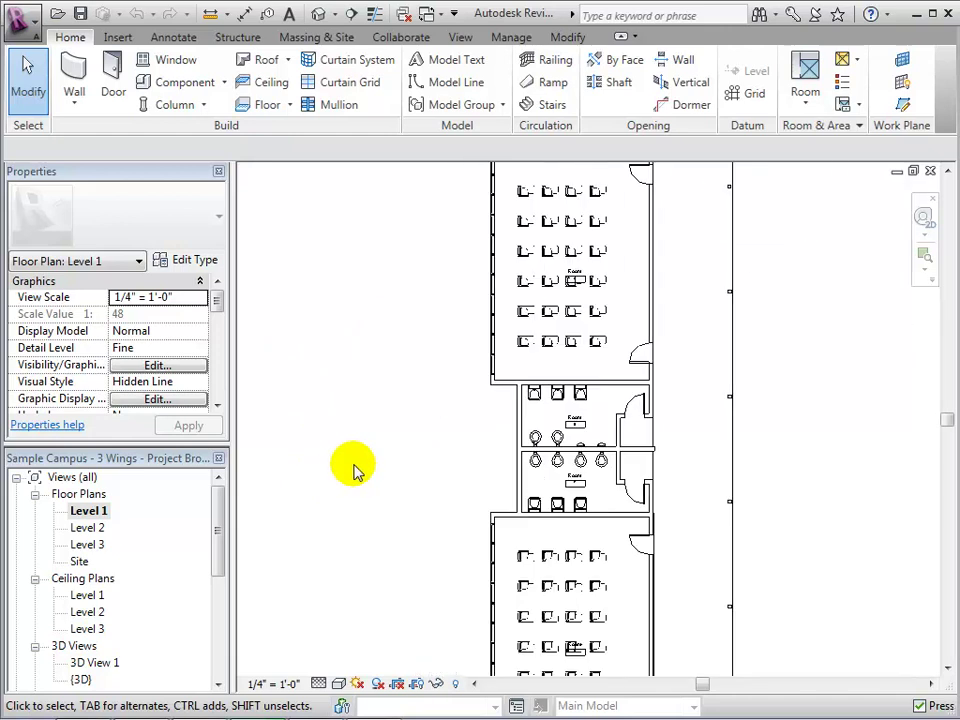
pyautogui.scroll(2, 420, 460)
pyautogui.scroll(3, 744, 456)
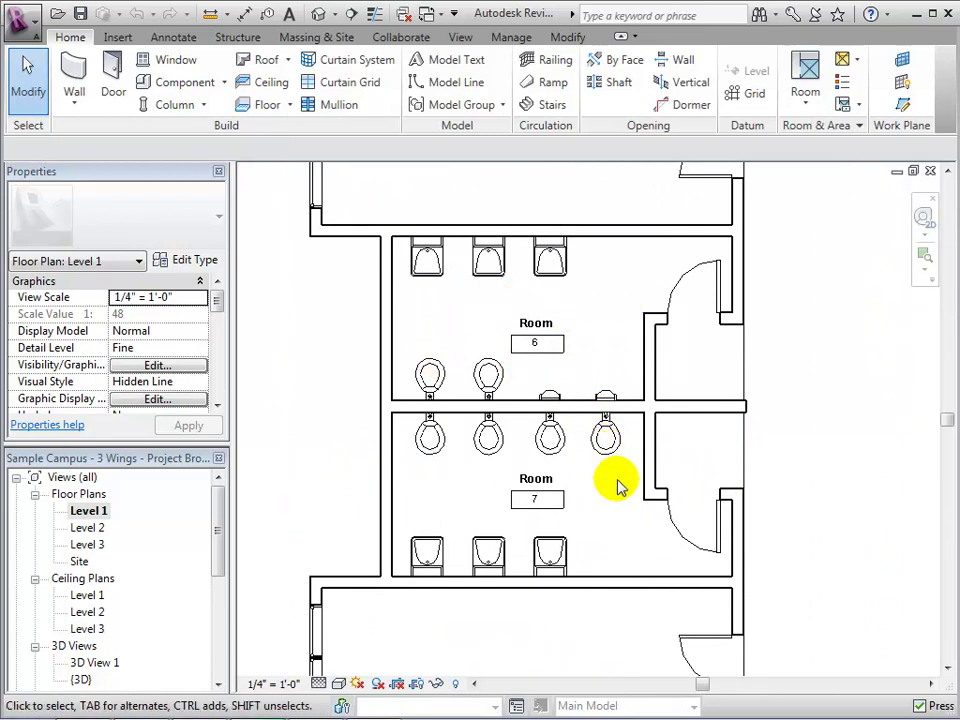
pyautogui.scroll(-1, 617, 485)
pyautogui.scroll(-4, 617, 485)
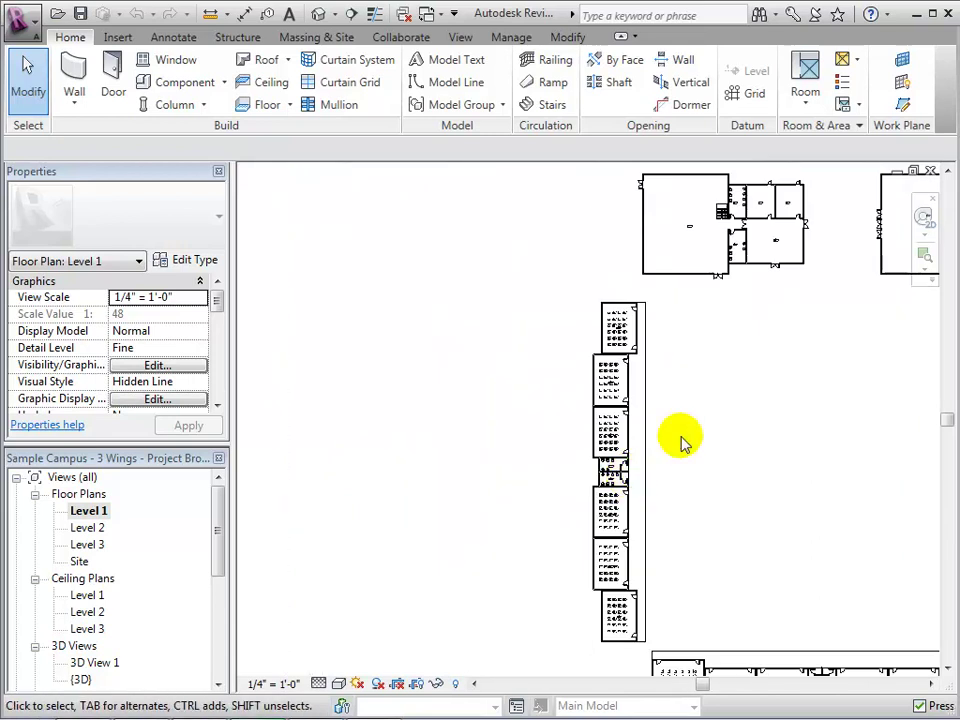
pyautogui.moveTo(723, 448); pyautogui.dragTo(617, 443)
pyautogui.scroll(3, 593, 375)
pyautogui.scroll(3, 597, 390)
pyautogui.scroll(-1, 597, 390)
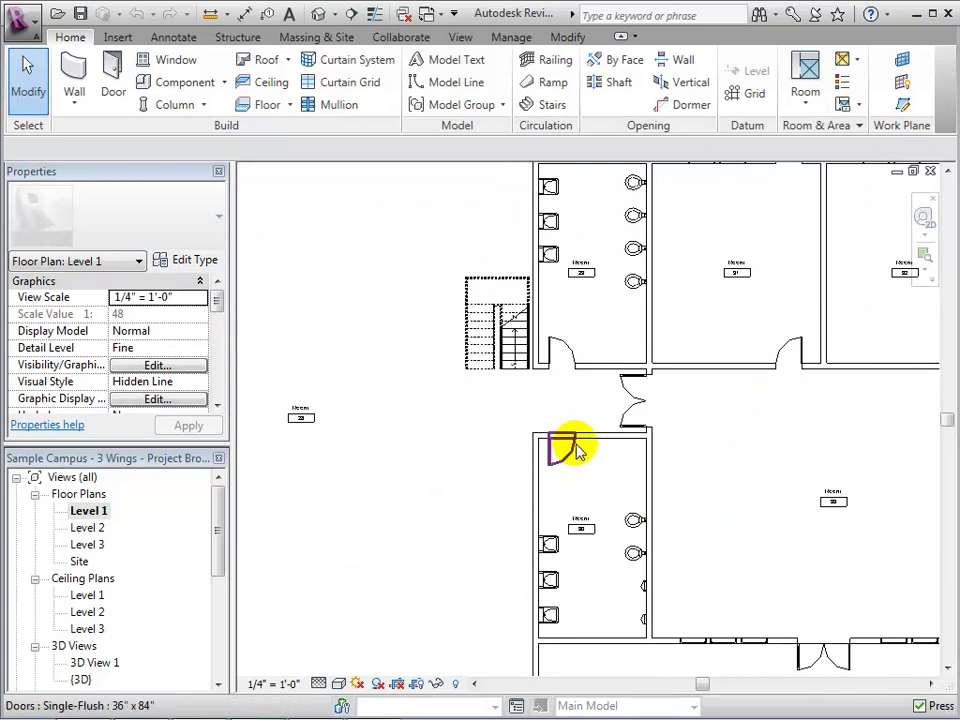
pyautogui.scroll(-4, 592, 400)
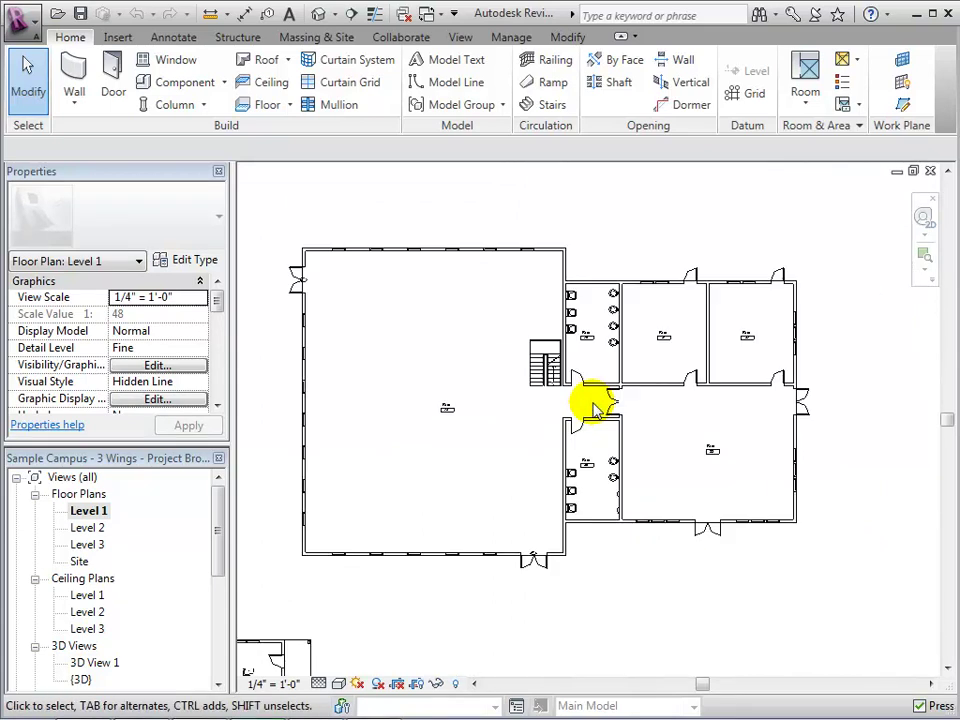
pyautogui.moveTo(842, 411); pyautogui.dragTo(510, 439)
pyautogui.scroll(5, 583, 435)
pyautogui.scroll(3, 758, 435)
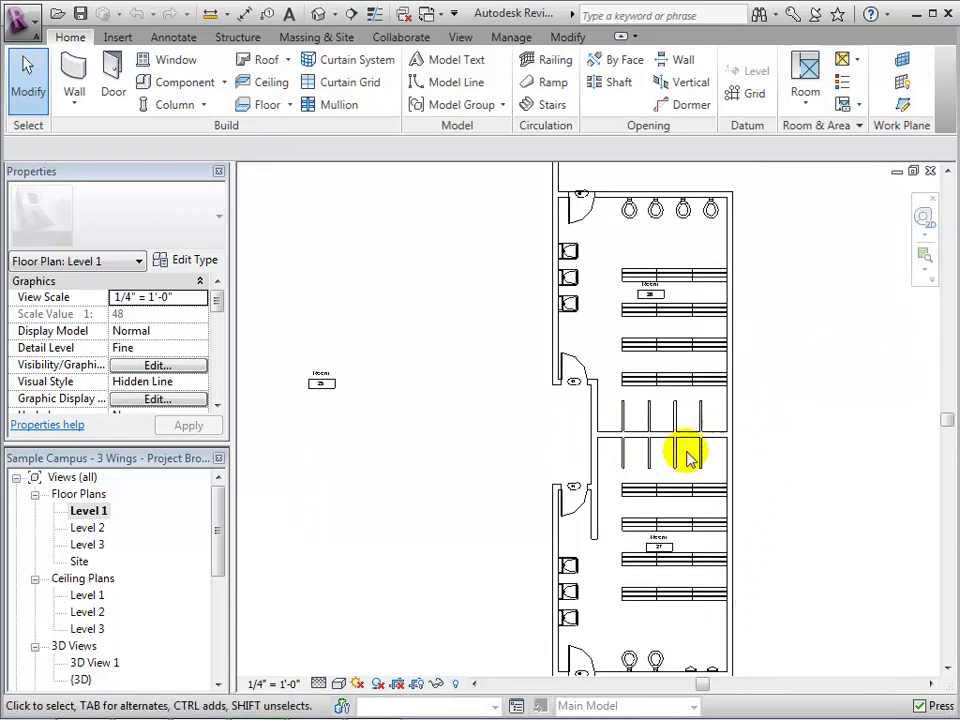
pyautogui.scroll(-3, 684, 450)
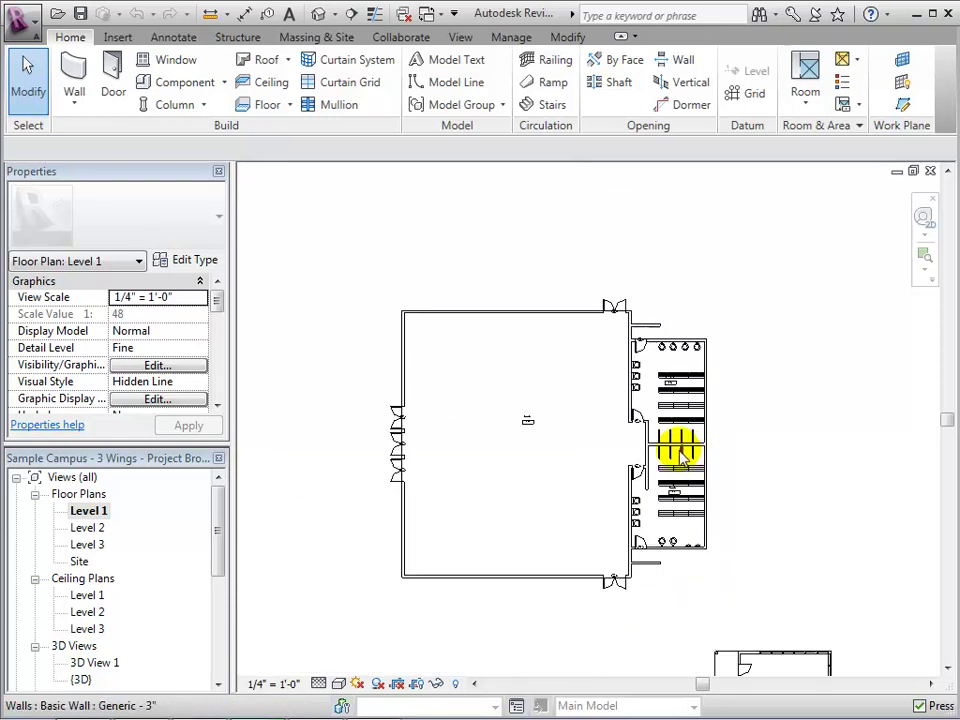
pyautogui.scroll(-2, 681, 445)
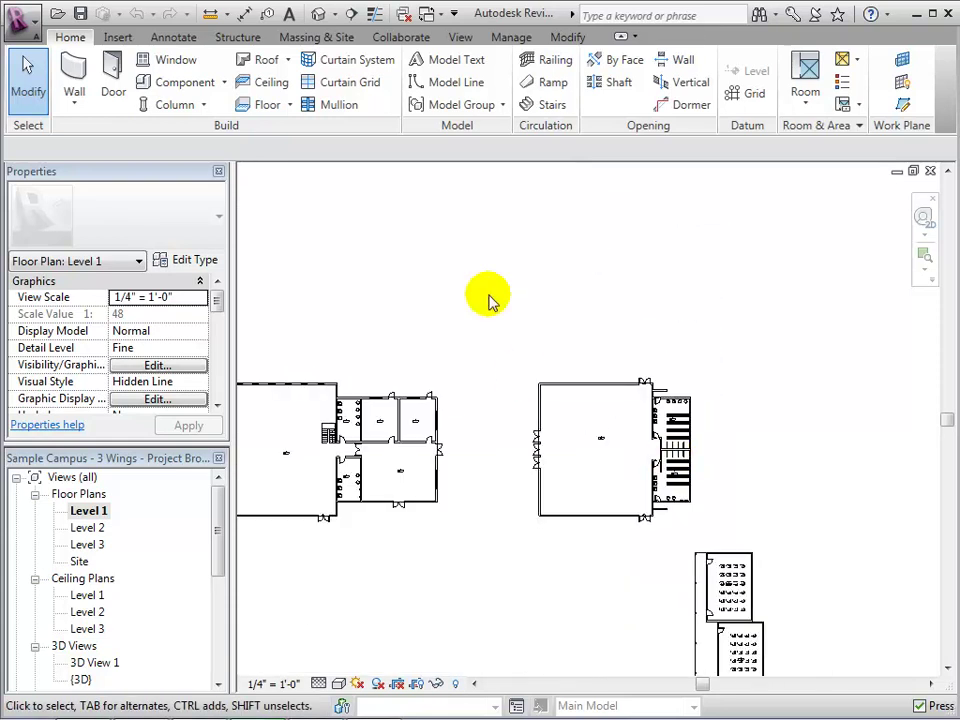
# - Switch to the Default 3D View and zoom in on the campus
pyautogui.click(317, 15)
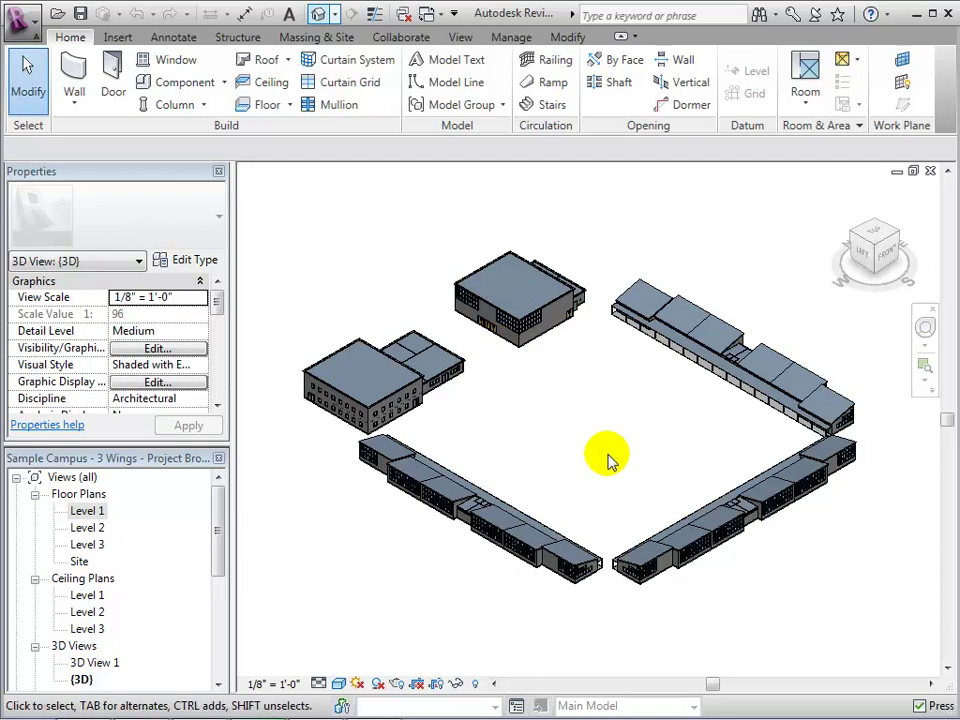
pyautogui.scroll(1, 610, 460)
pyautogui.scroll(1, 610, 460)
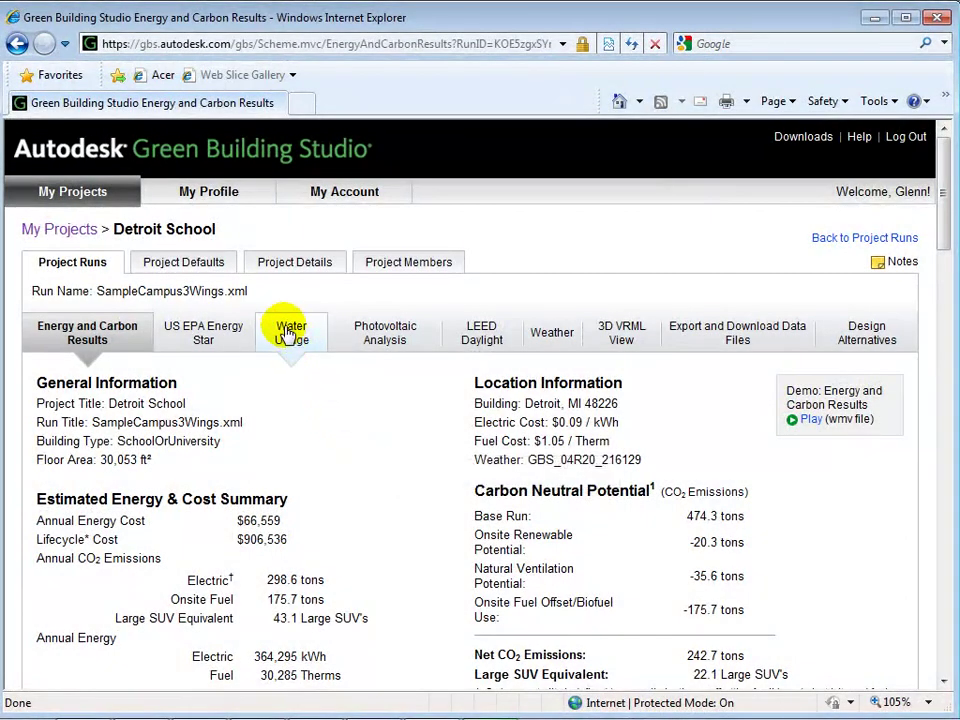
# - Show Detroit School's Water Usage results (1,083,881 Gal/yr, $5,995/yr) and its Building Summary fixture table
pyautogui.click(288, 337)
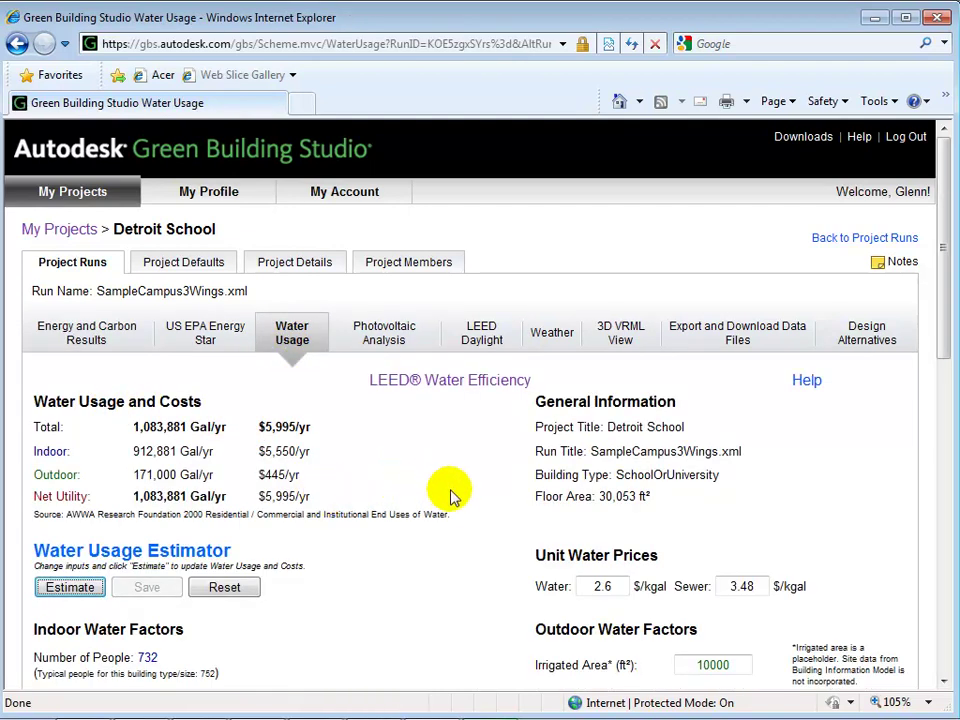
pyautogui.scroll(-3, 446, 495)
pyautogui.scroll(-3, 446, 507)
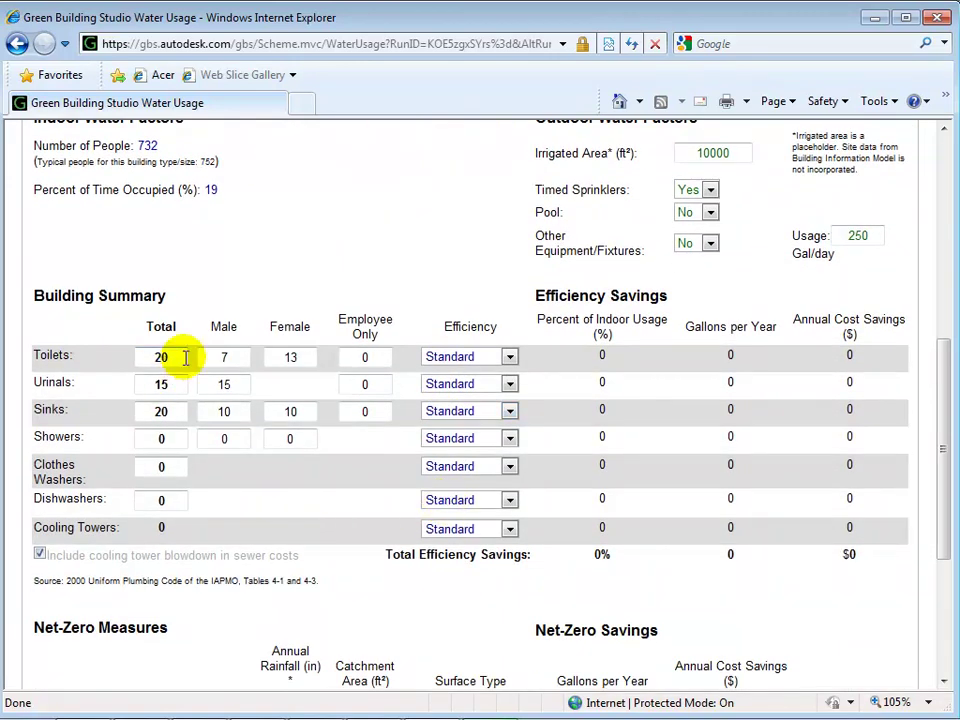
# - Set the toilets total to 30 with 10 male
pyautogui.moveTo(185, 358); pyautogui.dragTo(128, 362)
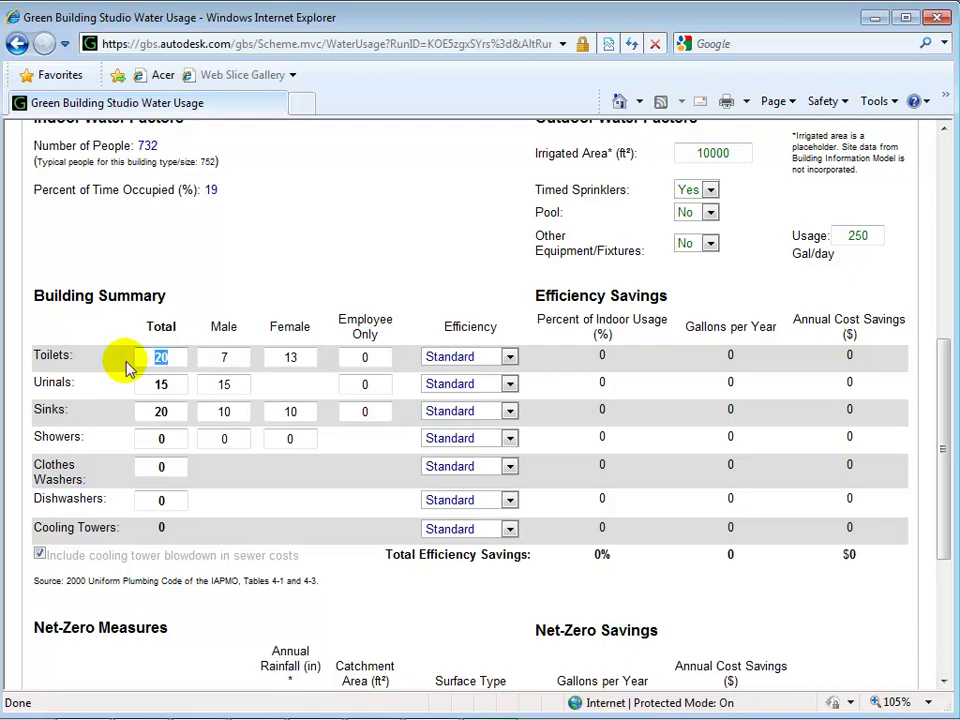
pyautogui.write('30')
pyautogui.press('Tab')
pyautogui.write('10')
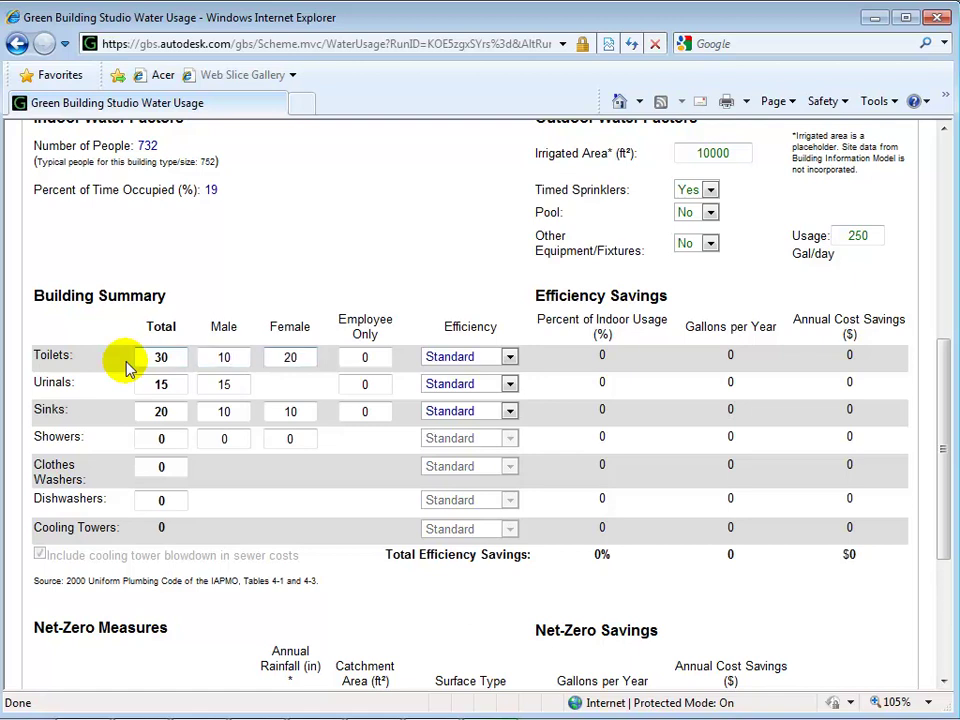
# - Overwrite the urinals (10), sinks (30, 15/15) and showers (10, 5/5) totals
pyautogui.click(170, 383)
pyautogui.moveTo(166, 381); pyautogui.dragTo(140, 388)
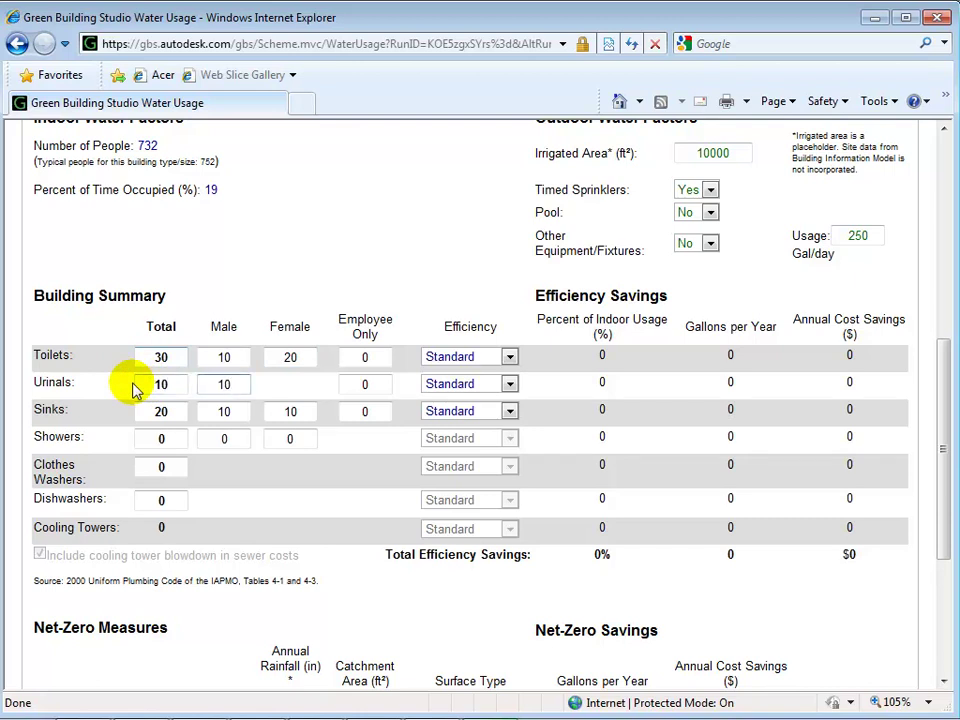
pyautogui.moveTo(178, 418); pyautogui.dragTo(132, 405)
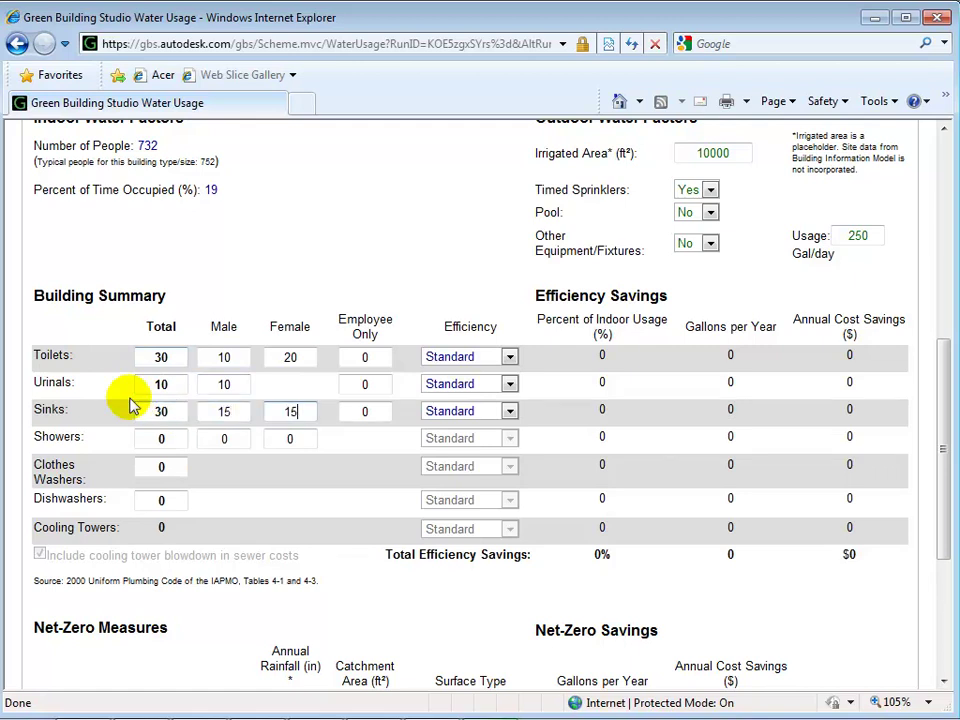
pyautogui.moveTo(167, 440); pyautogui.dragTo(148, 450)
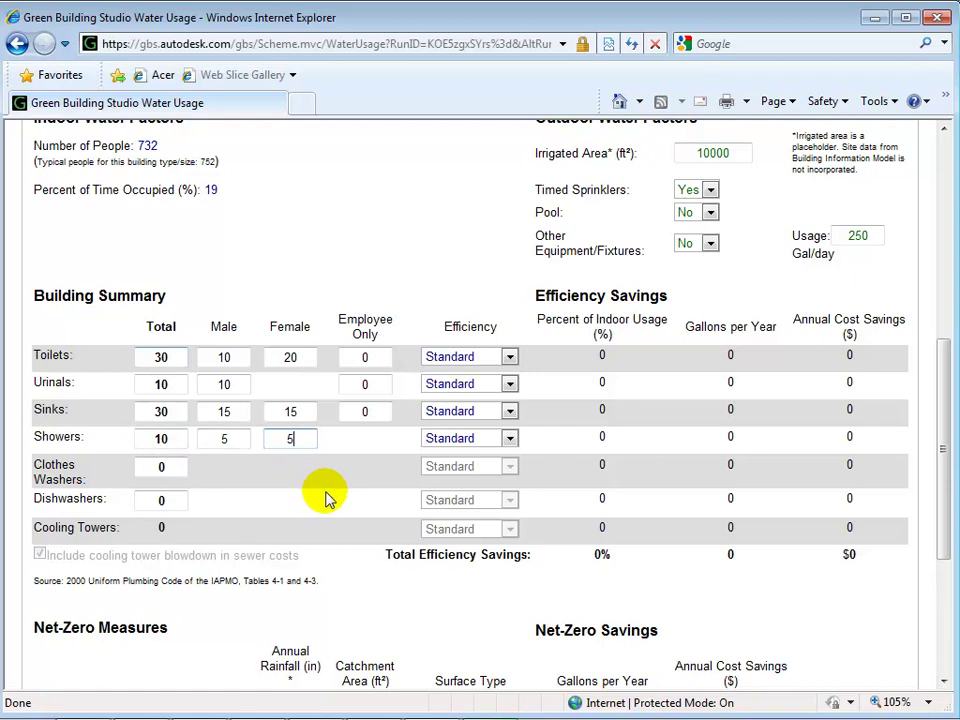
pyautogui.scroll(5, 325, 497)
# - Re-estimate and save, confirming 30 toilets, 10 urinals, 30 sinks and 10 showers at Standard efficiency
pyautogui.click(88, 418)
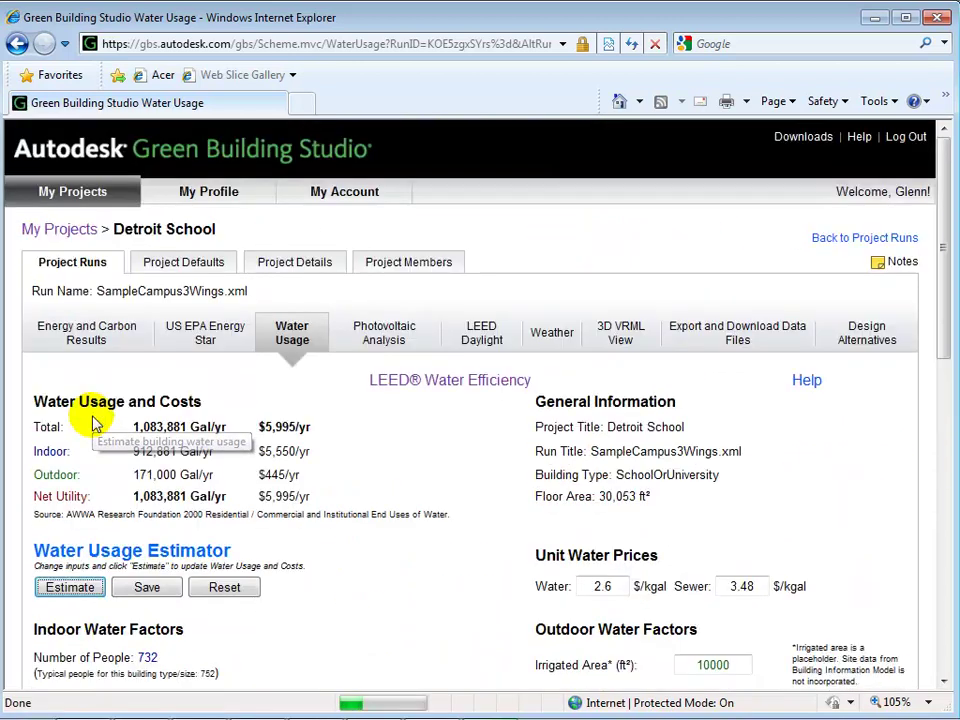
pyautogui.click(170, 588)
pyautogui.scroll(-4, 315, 561)
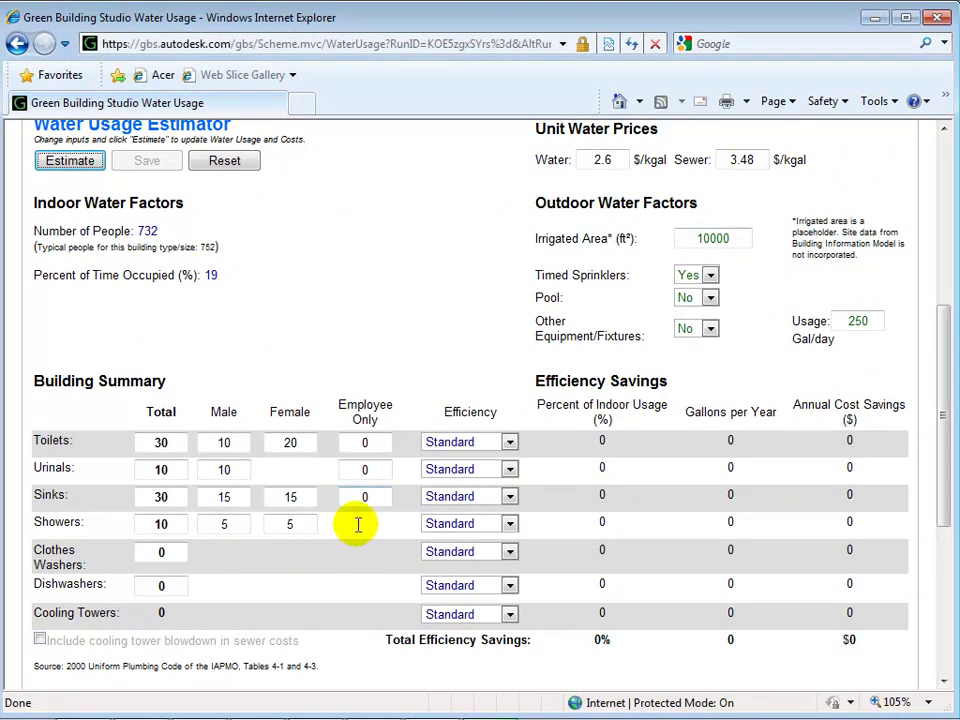
pyautogui.scroll(4, 367, 330)
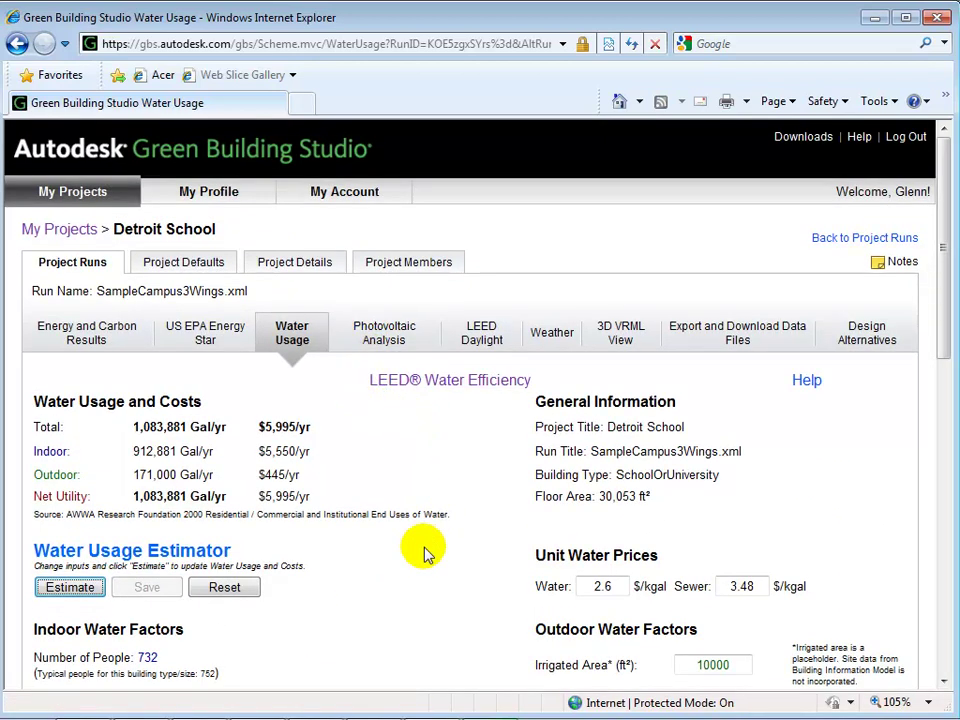
pyautogui.scroll(-5, 430, 550)
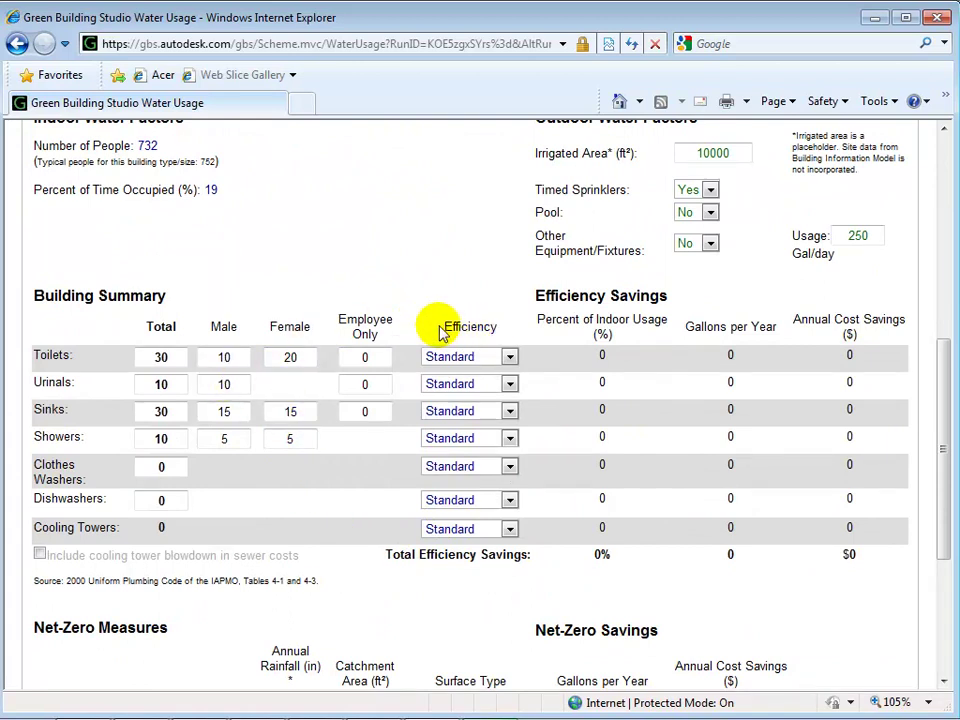
# - Make the toilets Low-Flow and re-estimate, reaching 996,022 Gal/yr at $5,461/yr
pyautogui.click(510, 357)
pyautogui.click(487, 390)
pyautogui.scroll(5, 407, 302)
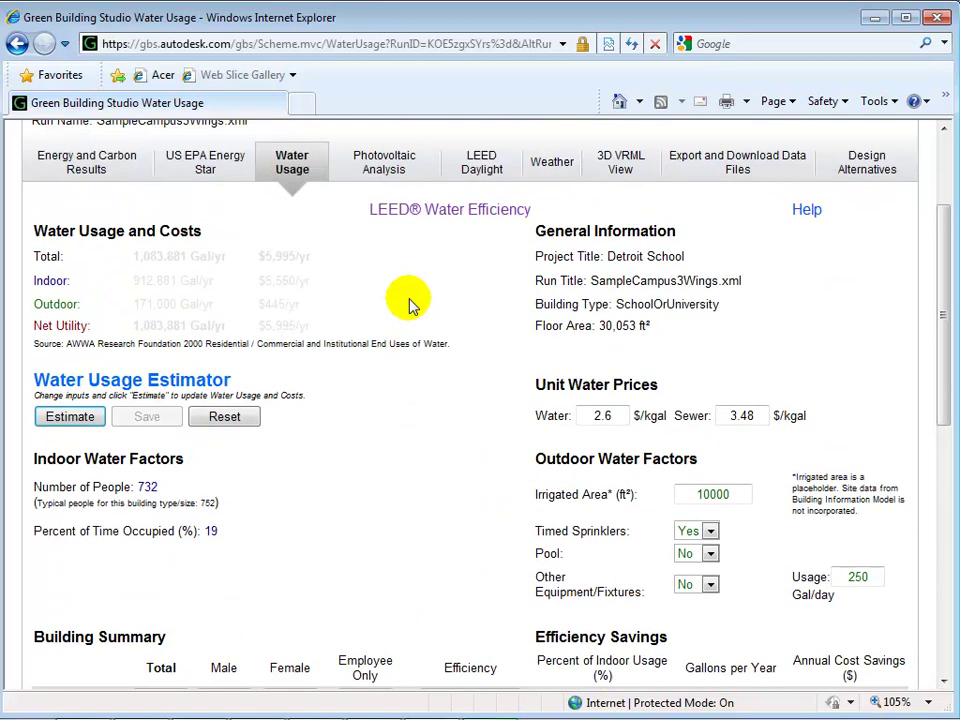
pyautogui.click(70, 417)
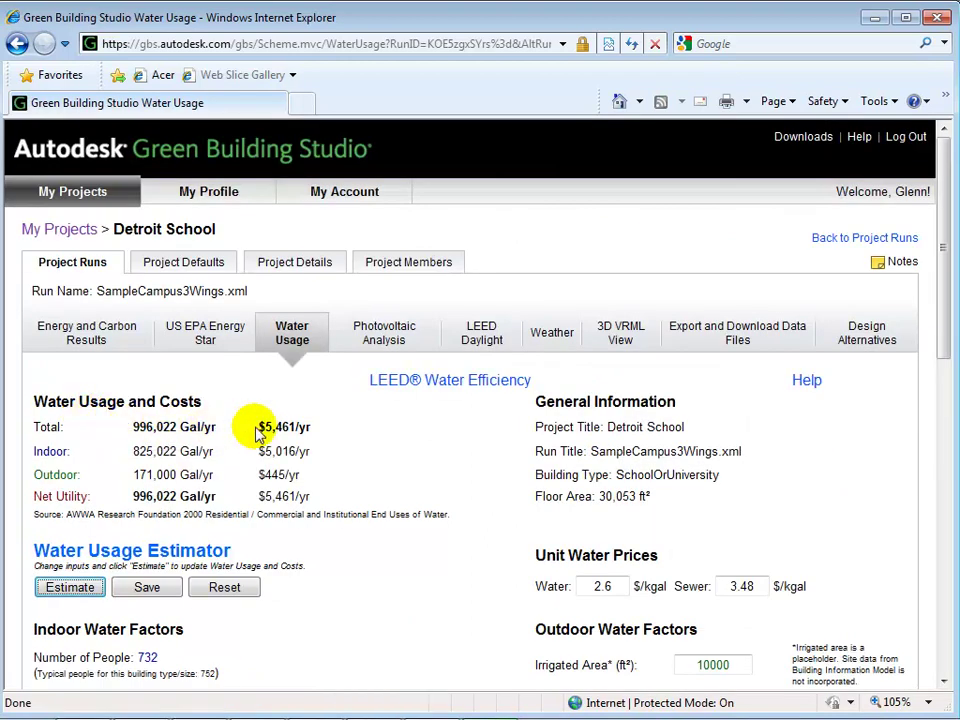
pyautogui.scroll(-5, 360, 440)
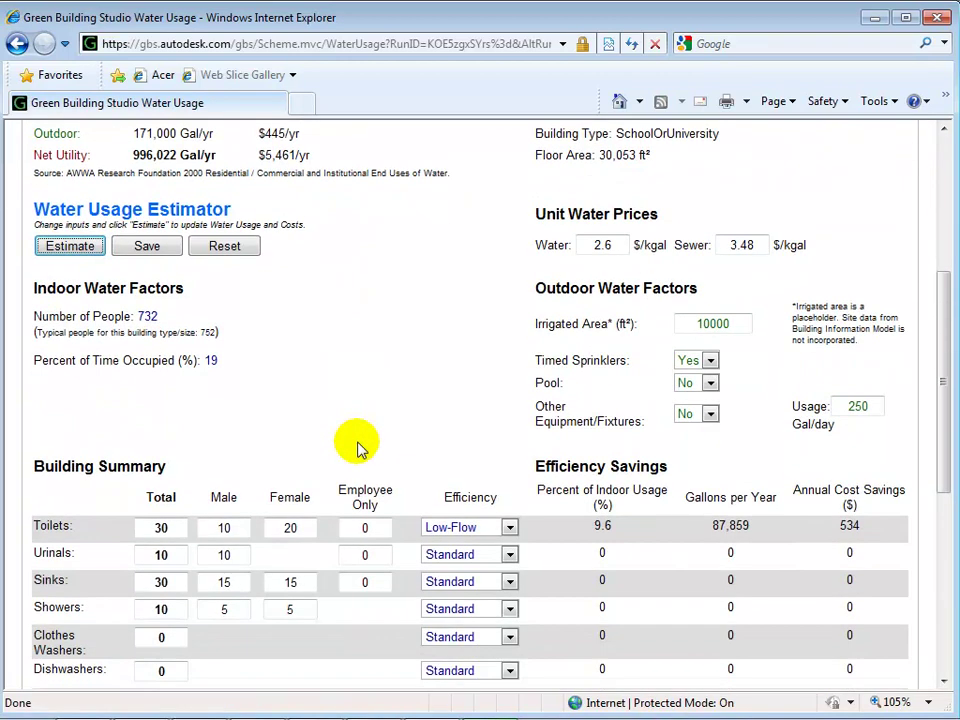
pyautogui.scroll(-3, 561, 520)
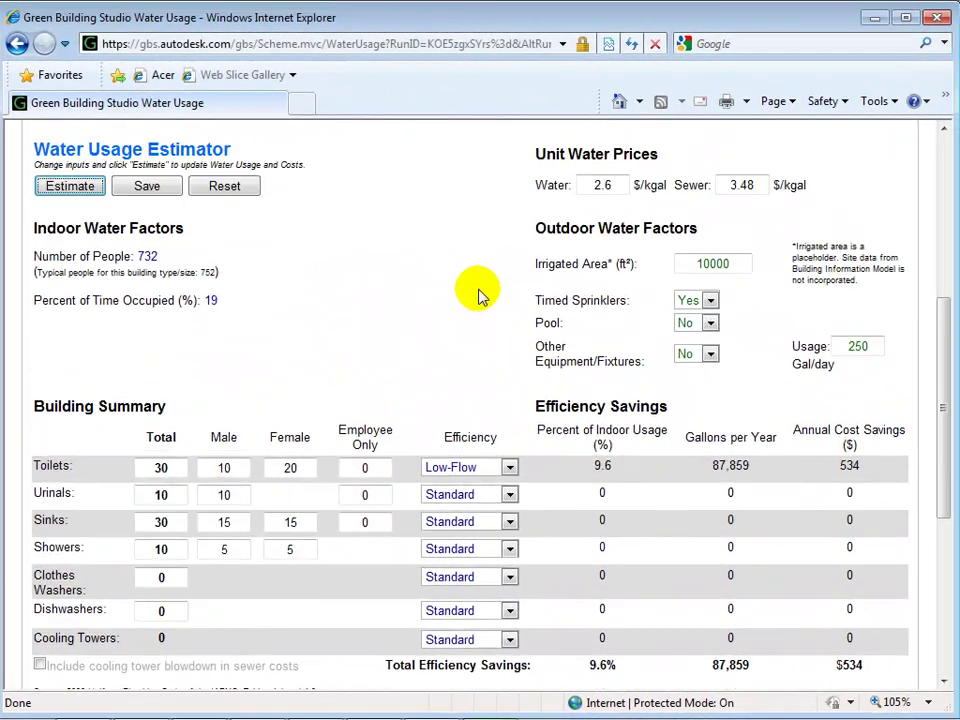
pyautogui.scroll(3, 478, 296)
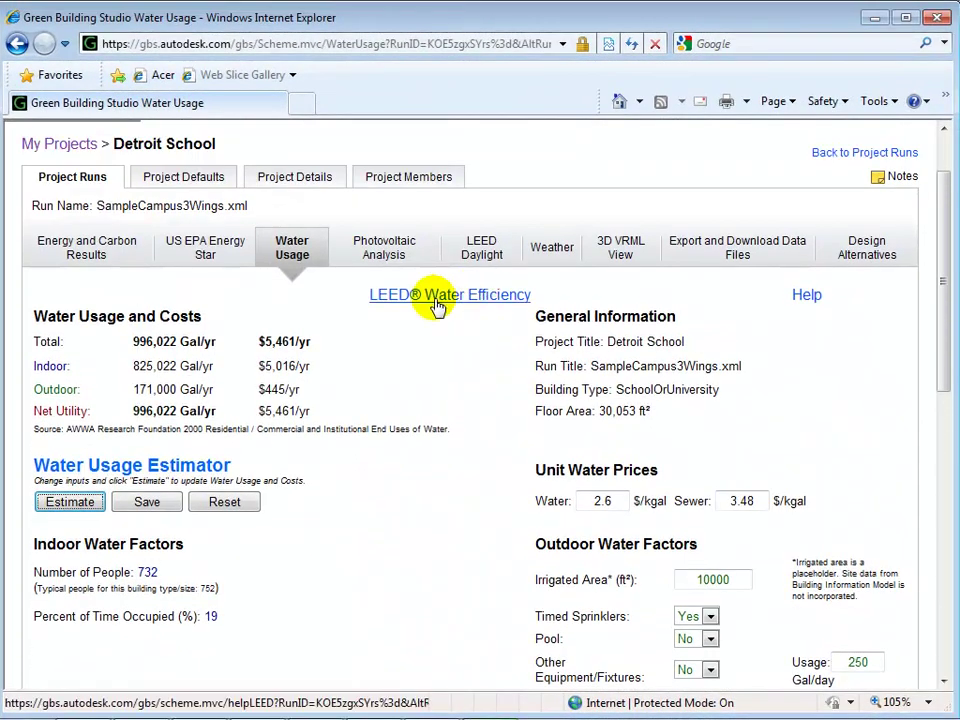
pyautogui.click(437, 300)
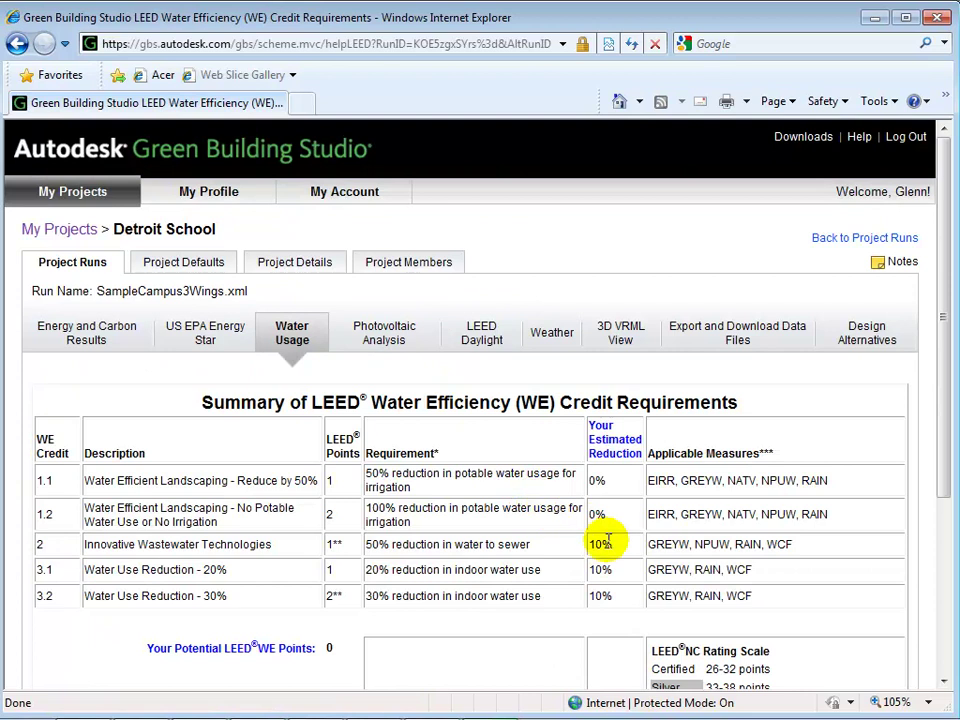
pyautogui.scroll(-2, 620, 603)
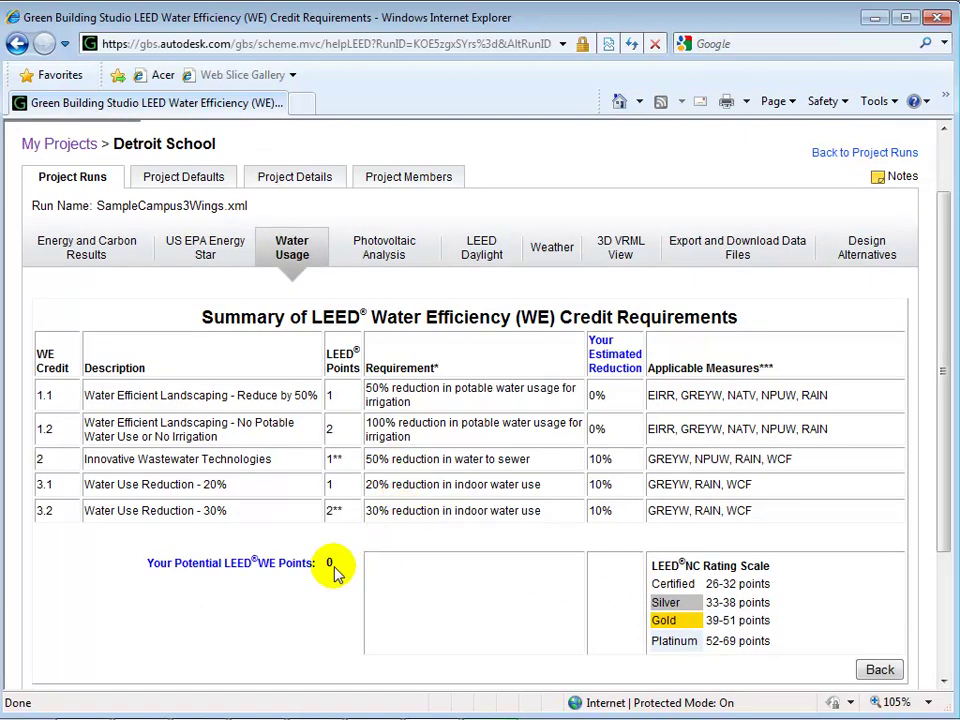
pyautogui.click(878, 669)
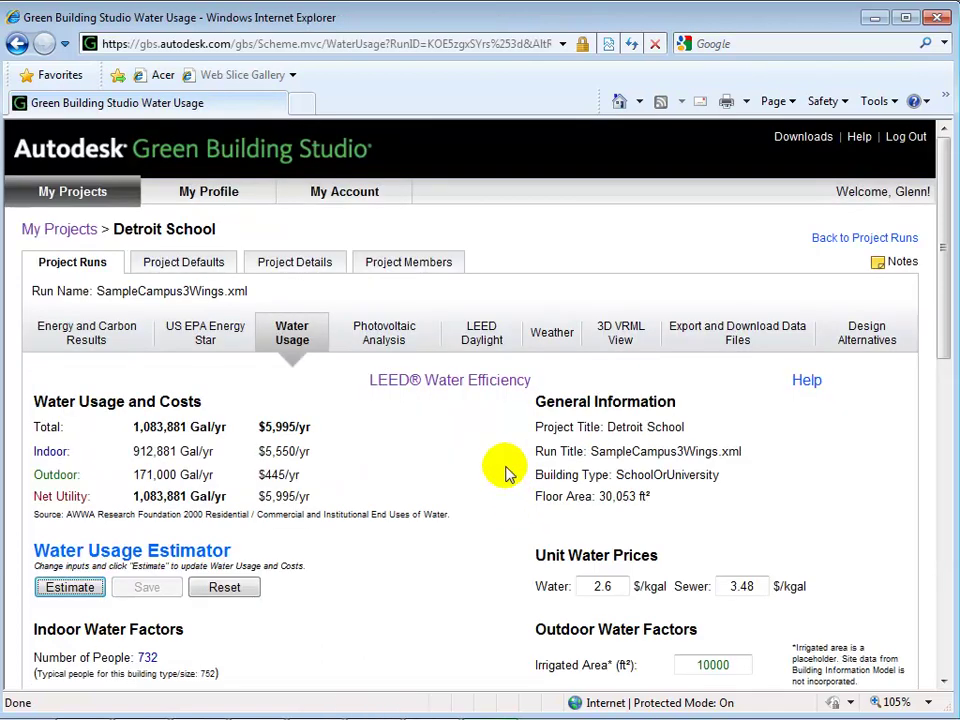